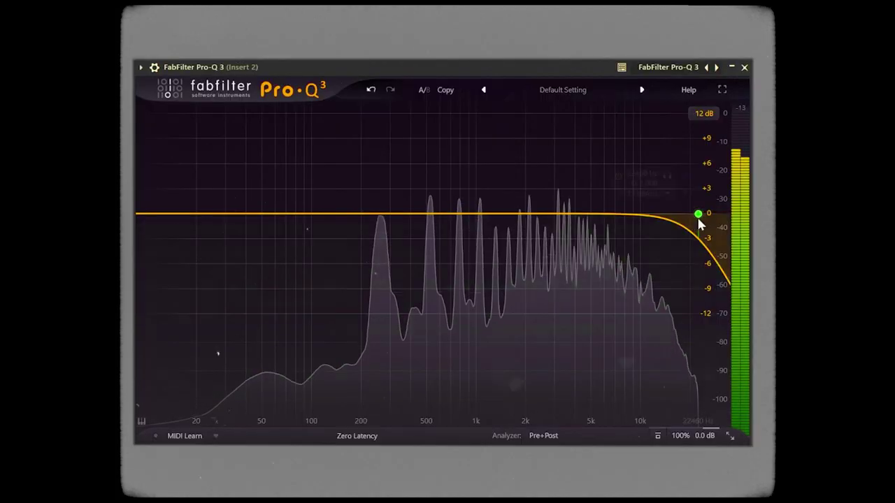
# Step: Band-limit the sound on Insert 2 with a 24 dB/oct high cut near 4 kHz and a 30 dB/oct low cut just above 200 Hz
pyautogui.moveTo(699, 211); pyautogui.dragTo(585, 222)
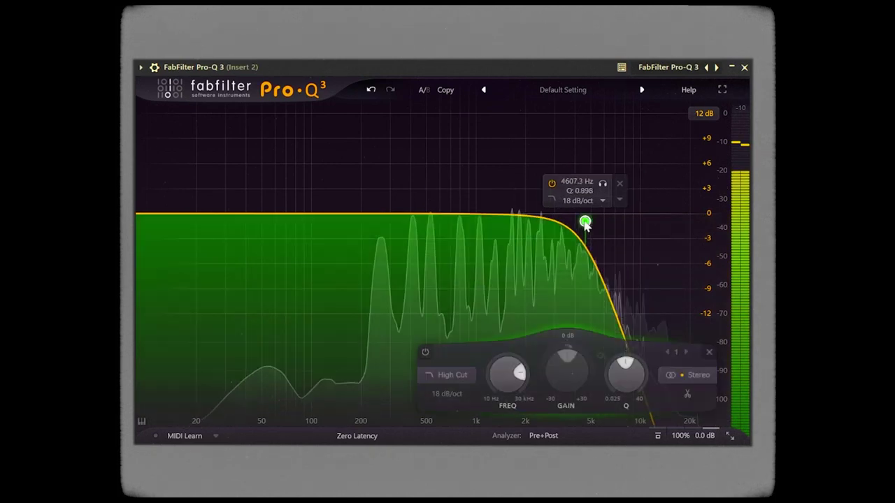
pyautogui.moveTo(204, 224); pyautogui.dragTo(371, 220)
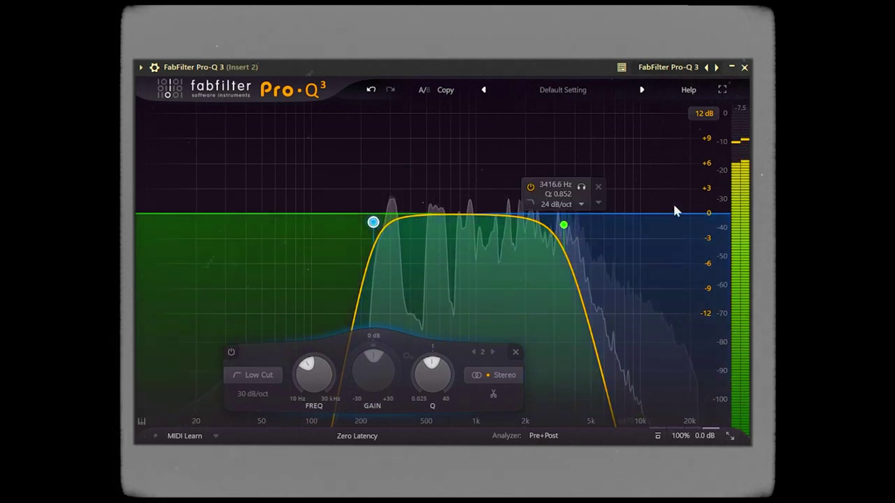
pyautogui.moveTo(564, 225); pyautogui.dragTo(573, 233)
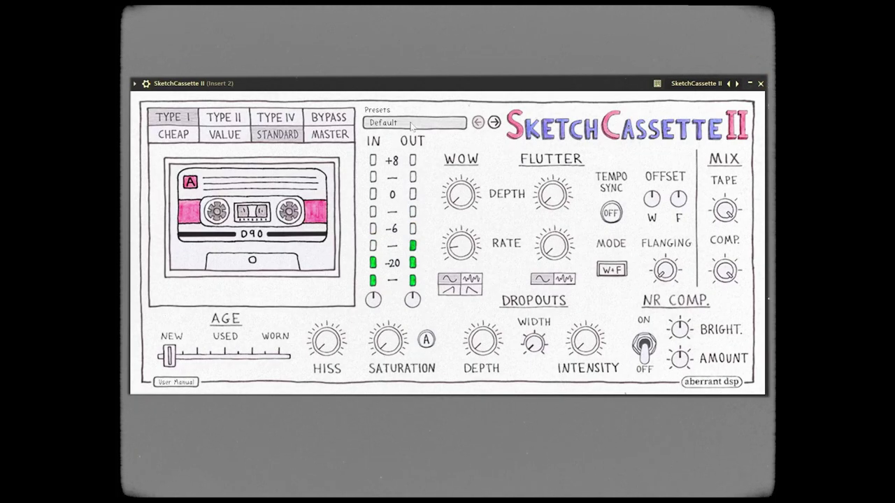
# Step: Audition the Saturation + Comp presets in SketchCassette II, loading Is That A Tube Amp and stepping back past Saturated
pyautogui.moveTo(411, 179)
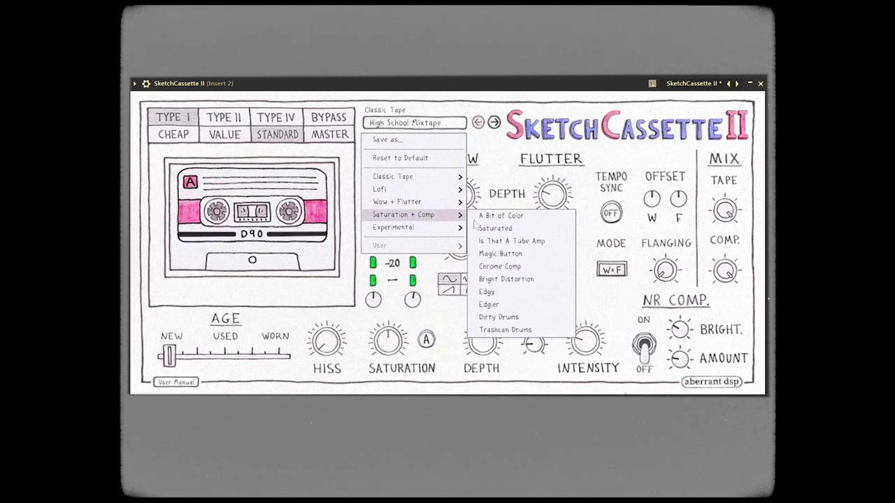
pyautogui.click(501, 241)
pyautogui.click(478, 123)
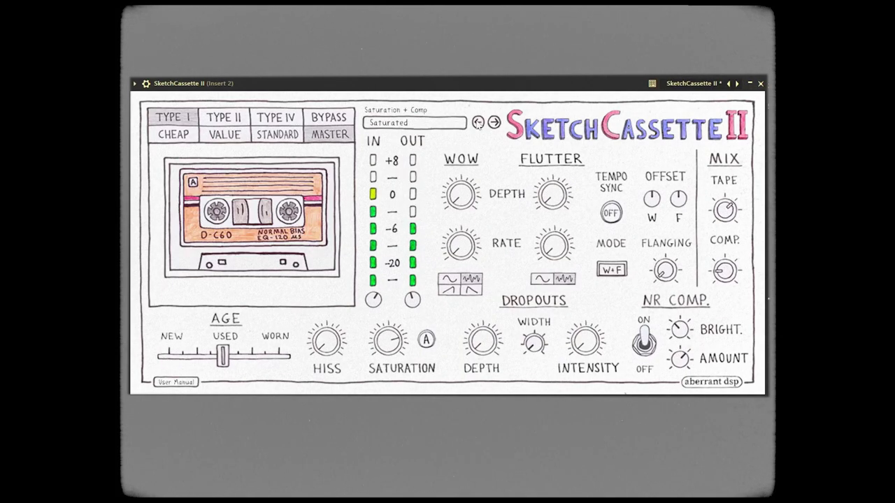
pyautogui.click(478, 122)
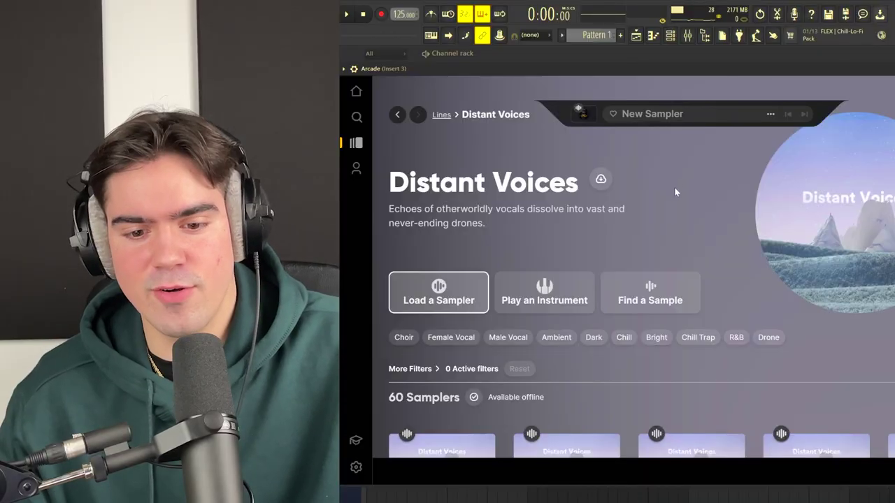
pyautogui.scroll(-5, 651, 192)
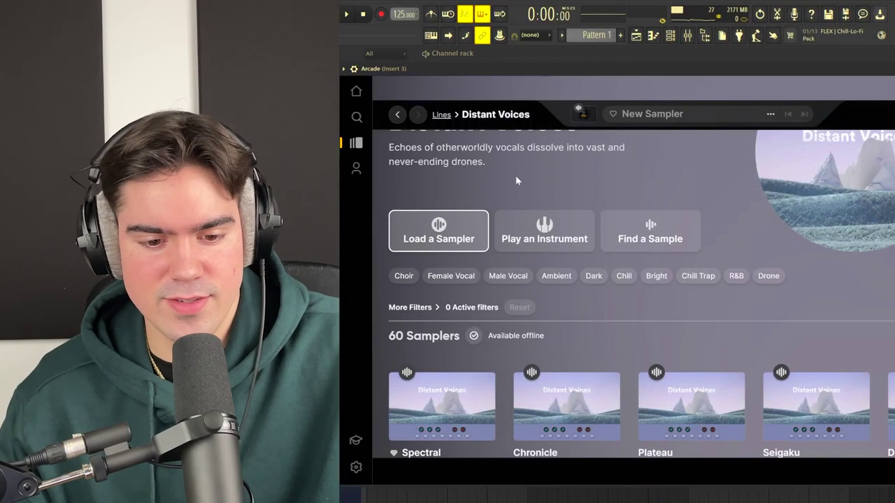
pyautogui.scroll(5, 665, 220)
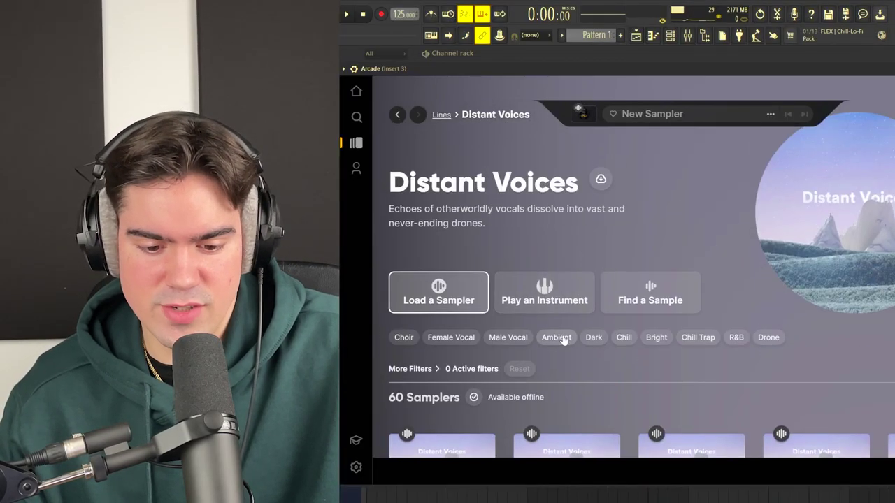
pyautogui.scroll(-2, 727, 216)
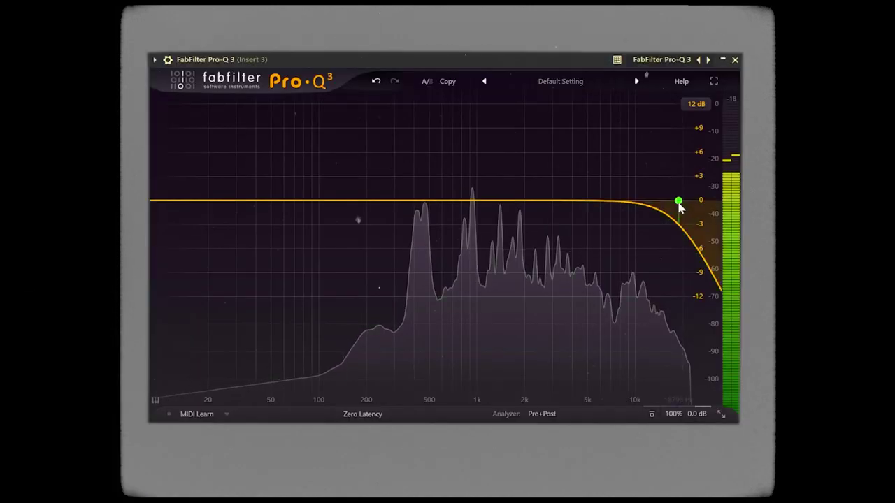
# Step: Shape Insert 3 with a 30 dB/oct high cut at about 1.5 kHz and a broad bell cut of about 4.5 dB at 490 Hz
pyautogui.moveTo(682, 205); pyautogui.dragTo(514, 217)
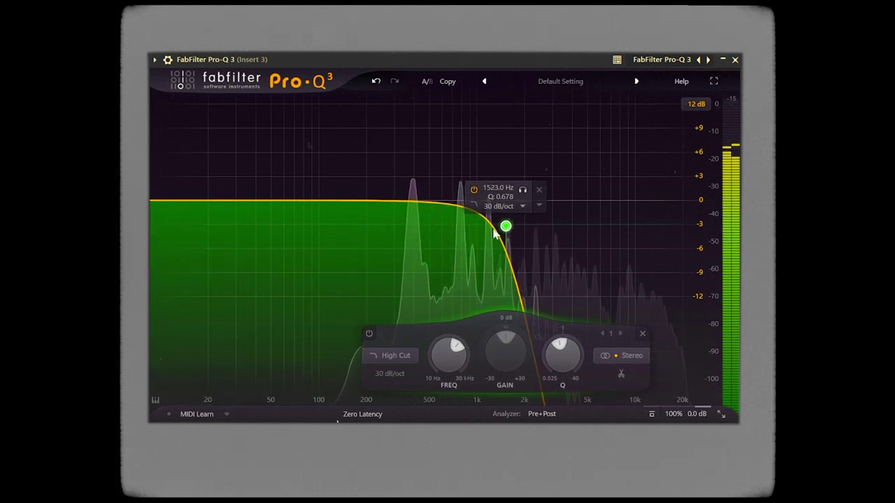
pyautogui.click(428, 219)
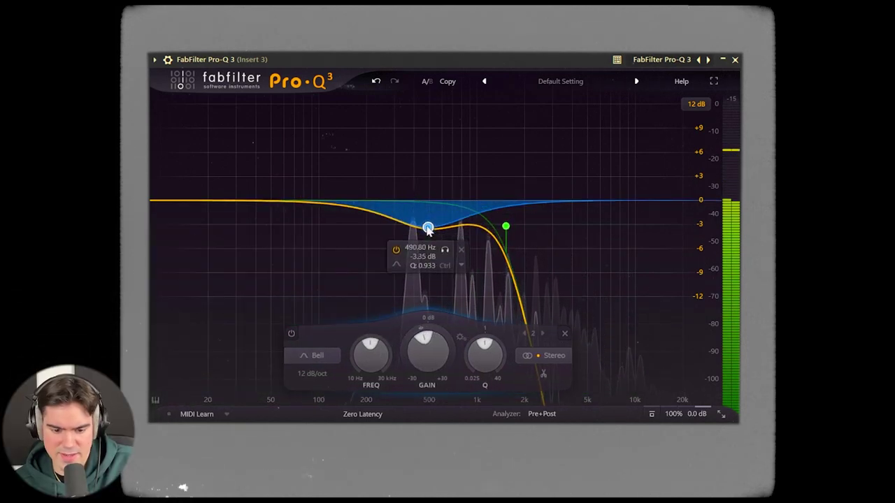
pyautogui.scroll(-4, 429, 230)
pyautogui.moveTo(428, 230); pyautogui.dragTo(428, 236)
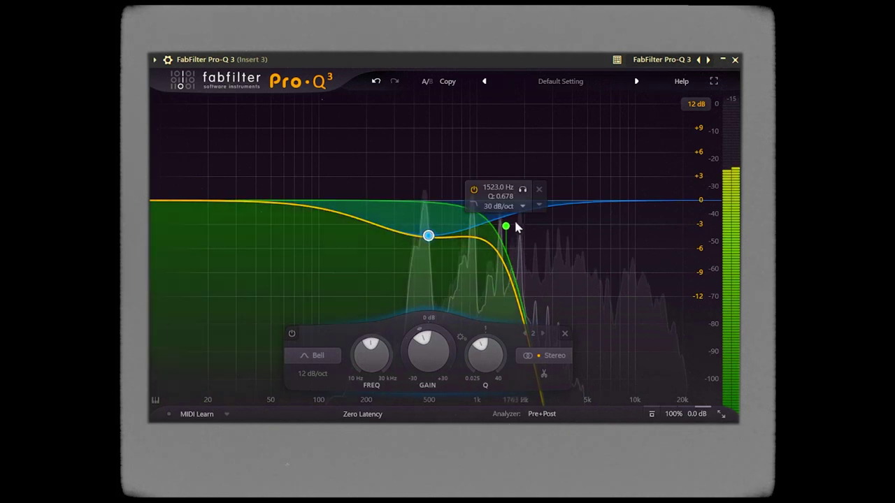
pyautogui.moveTo(508, 227); pyautogui.dragTo(510, 228)
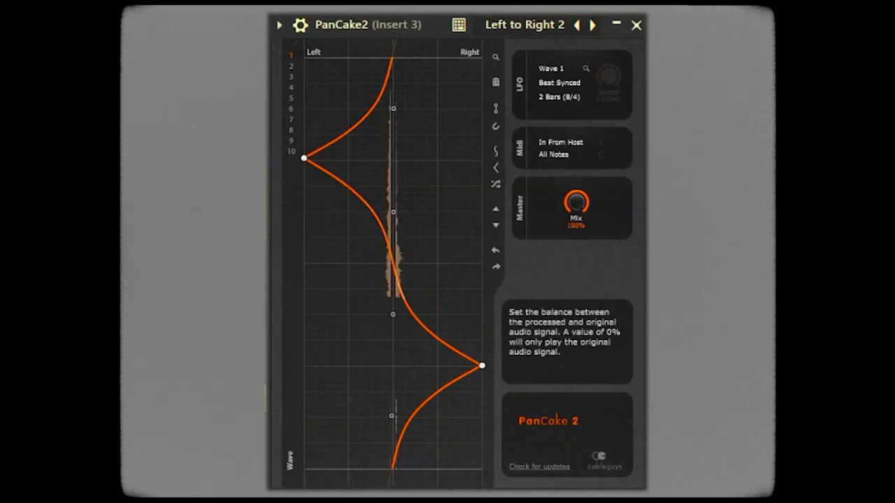
# Step: Reduce the Mix amount of the PanCake2 auto-panning effect on Insert 3
pyautogui.moveTo(576, 202); pyautogui.dragTo(576, 226)
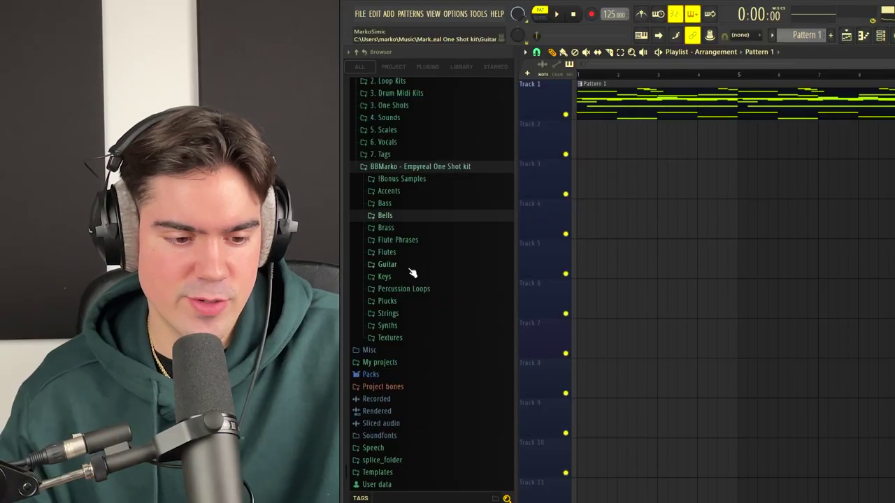
# Step: Find the Scary texture in the Empyreal One Shot kit's Textures folder and place it at the start of Track 2
pyautogui.click(419, 342)
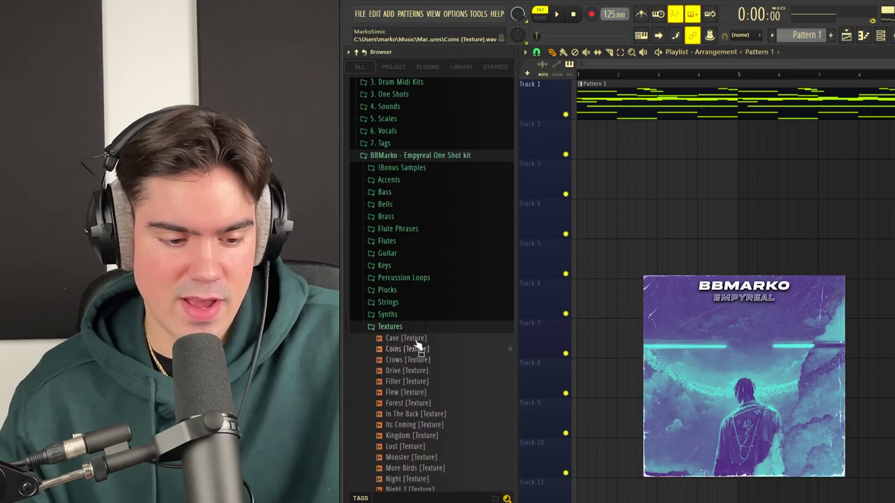
pyautogui.scroll(-5, 440, 293)
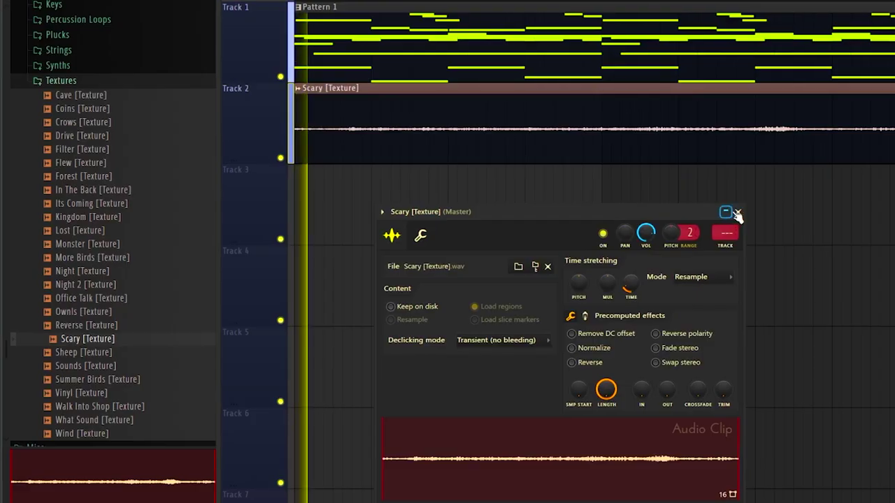
pyautogui.click(738, 214)
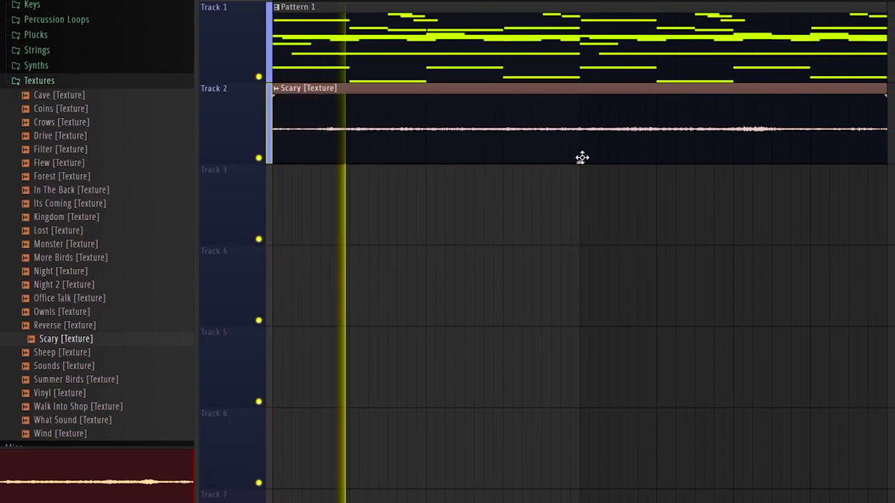
pyautogui.moveTo(587, 162); pyautogui.dragTo(587, 175)
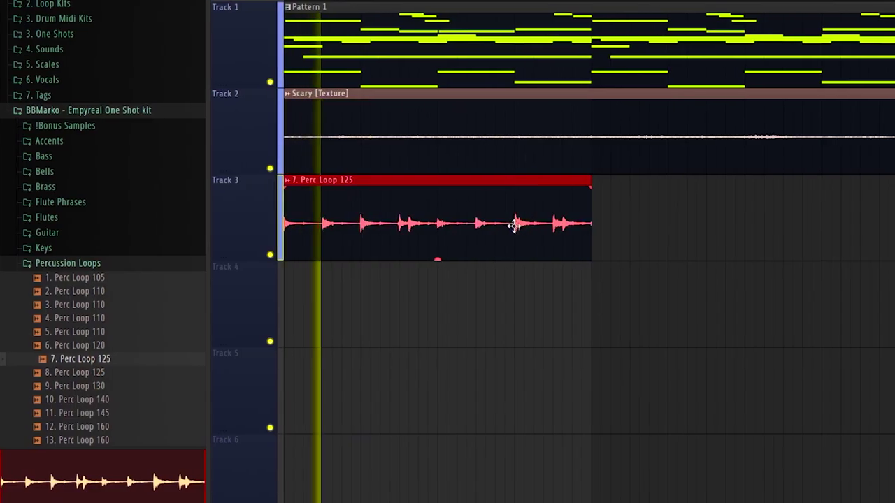
# Step: Duplicate the 7. Perc Loop 125 clip on Track 3 so it spans the full length of Pattern 1
pyautogui.hotkey('ctrl', 'b')
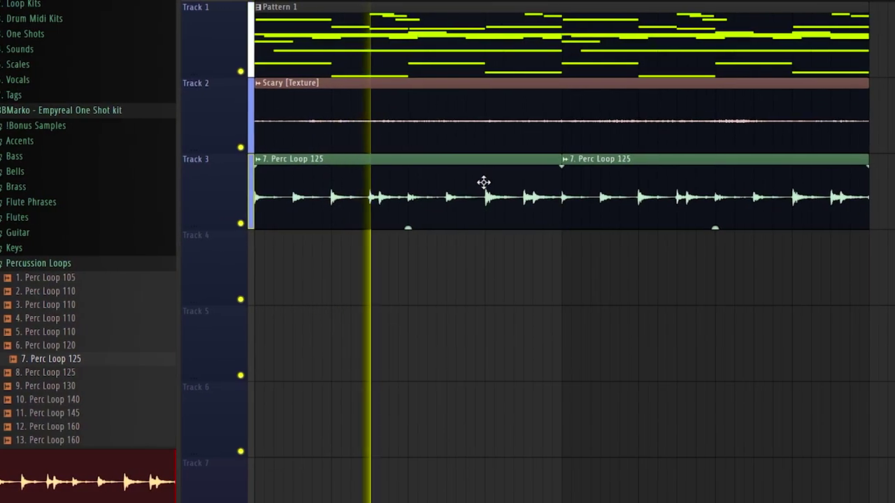
pyautogui.doubleClick(524, 213)
pyautogui.click(617, 92)
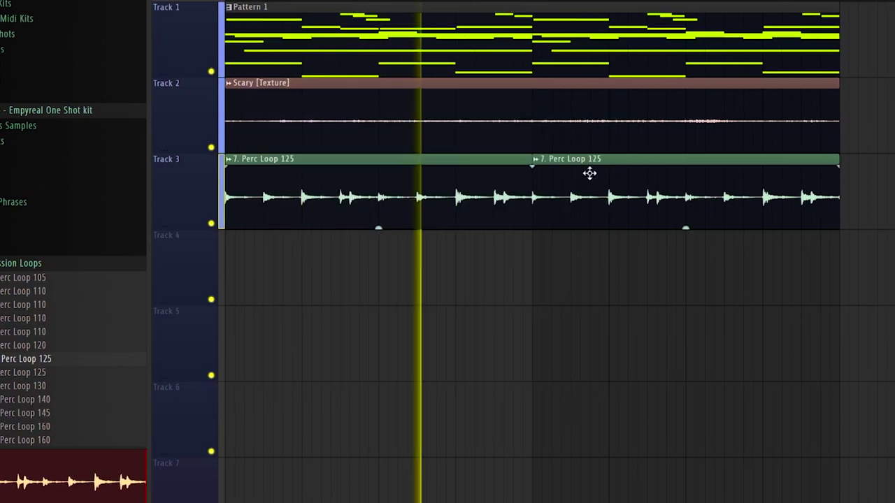
pyautogui.scroll(-2, 655, 201)
pyautogui.scroll(2, 616, 188)
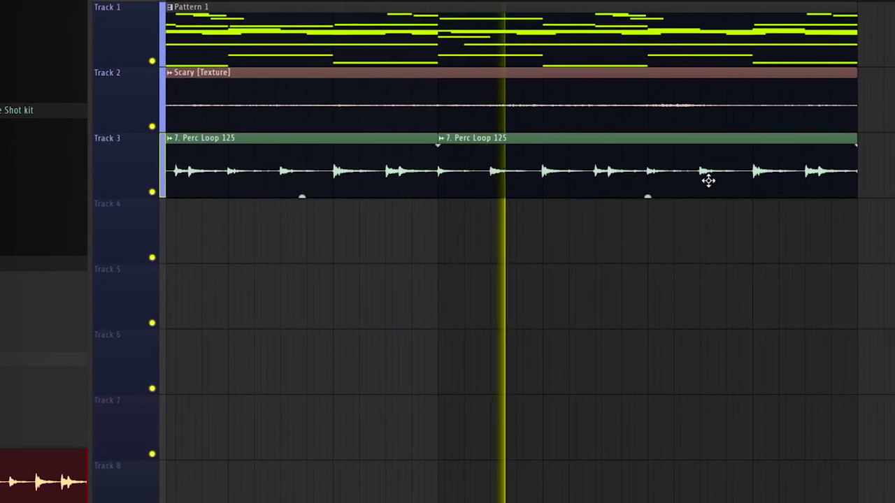
pyautogui.scroll(-1, 642, 162)
pyautogui.scroll(-1, 635, 168)
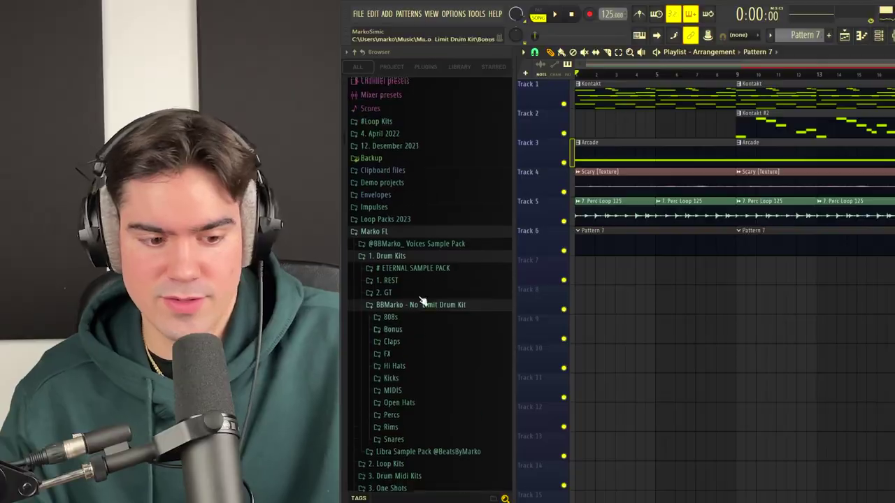
# Step: Add Phone clap hits from the No Limit Drum Kit to Pattern 7 on steps 25, 41, 51 and 57
pyautogui.scroll(-3, 428, 312)
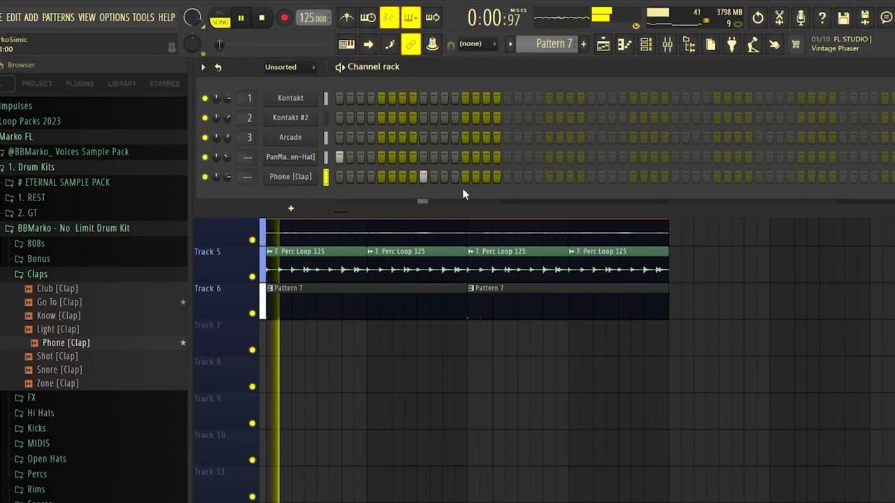
pyautogui.click(563, 177)
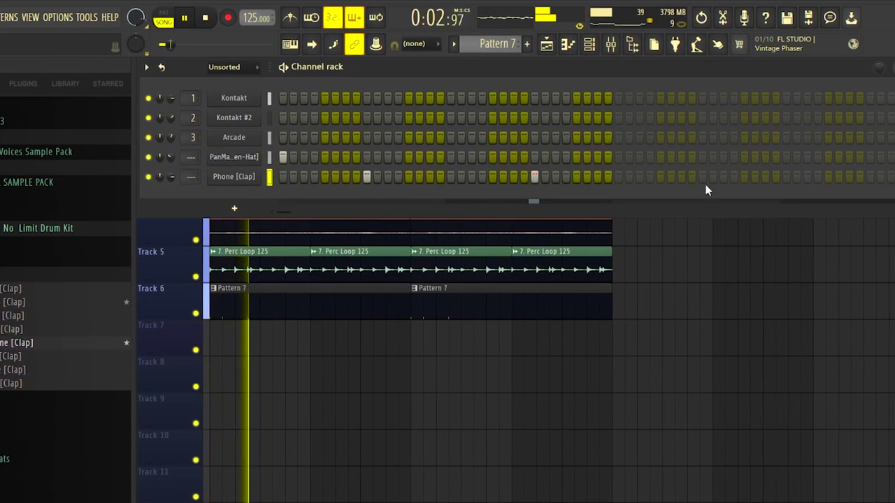
pyautogui.click(731, 177)
pyautogui.click(838, 177)
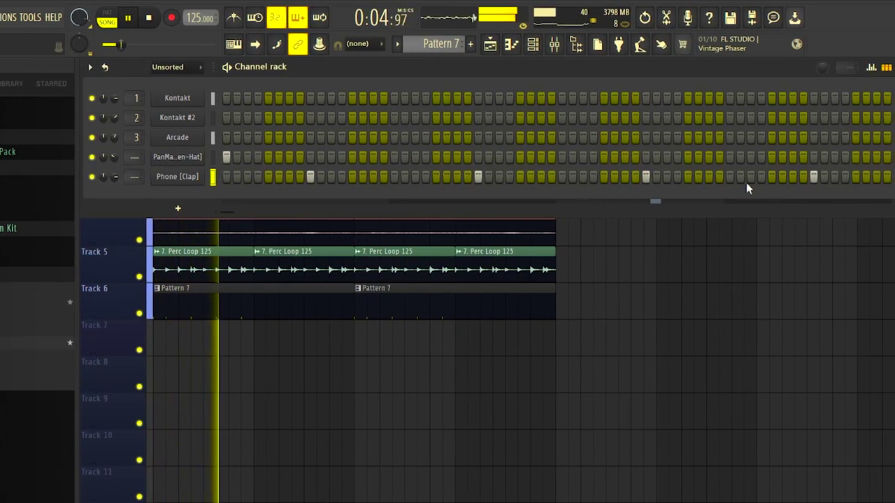
pyautogui.click(778, 177)
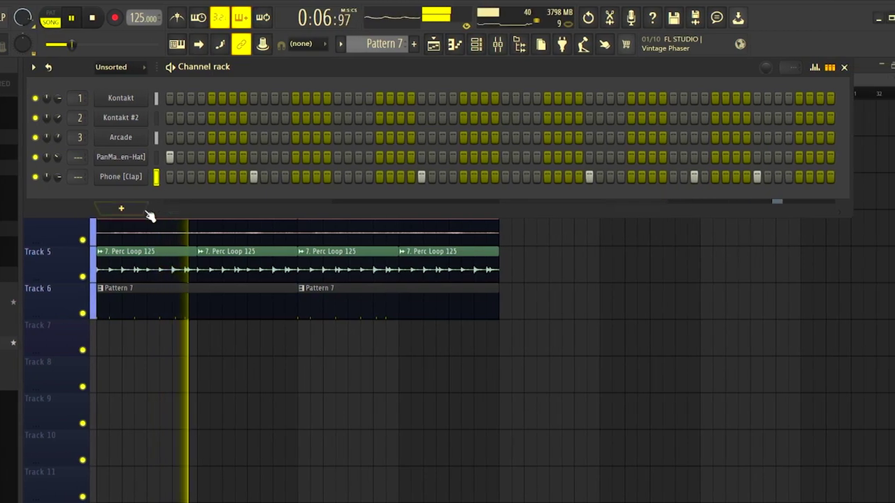
# Step: Open the Phone clap in the piano roll and duplicate its notes to fill the following four bars
pyautogui.rightClick(149, 176)
pyautogui.click(203, 175)
pyautogui.hotkey('ctrl', 'b')
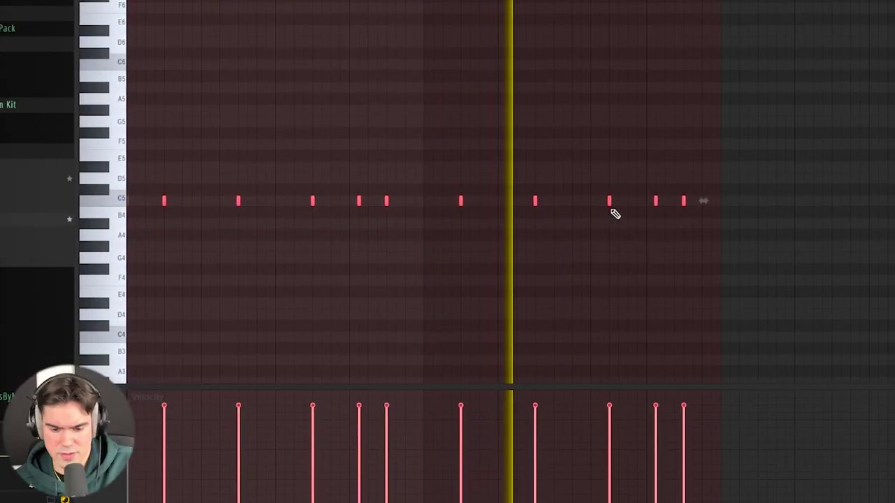
pyautogui.hotkey('ctrl', 'd')
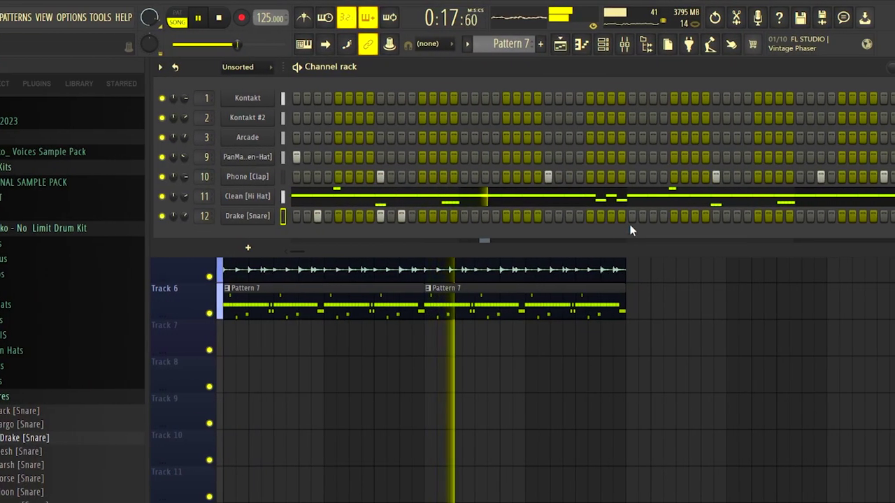
# Step: Add Drake snare hits on steps 35, 41, 47, 51 and 53, and lower the velocity of individual hits in the second half
pyautogui.click(666, 216)
pyautogui.click(674, 216)
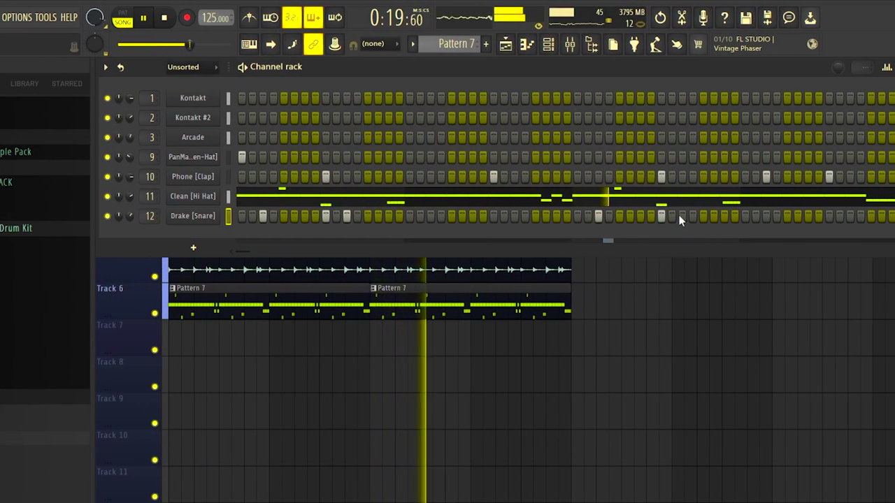
pyautogui.click(695, 216)
pyautogui.click(779, 216)
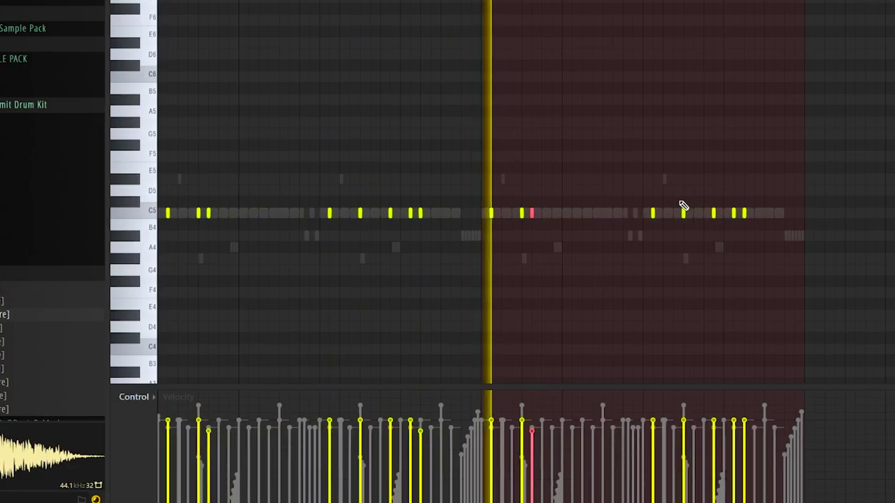
pyautogui.click(683, 211)
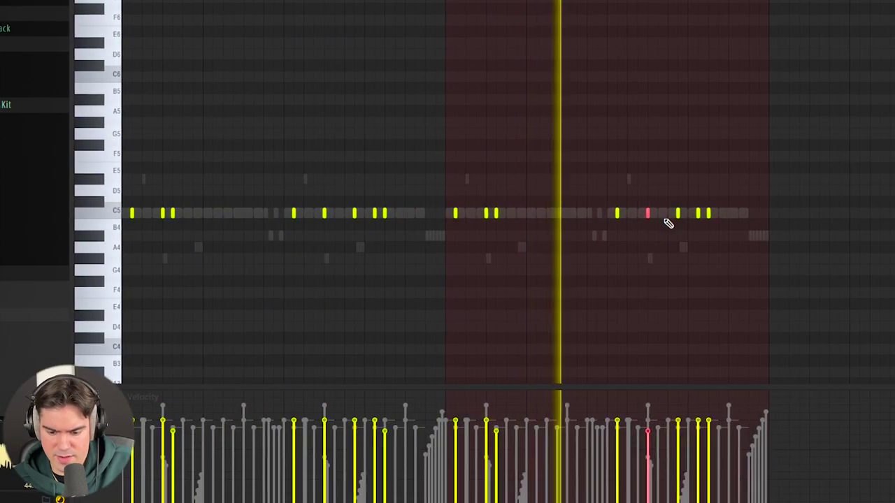
pyautogui.click(716, 213)
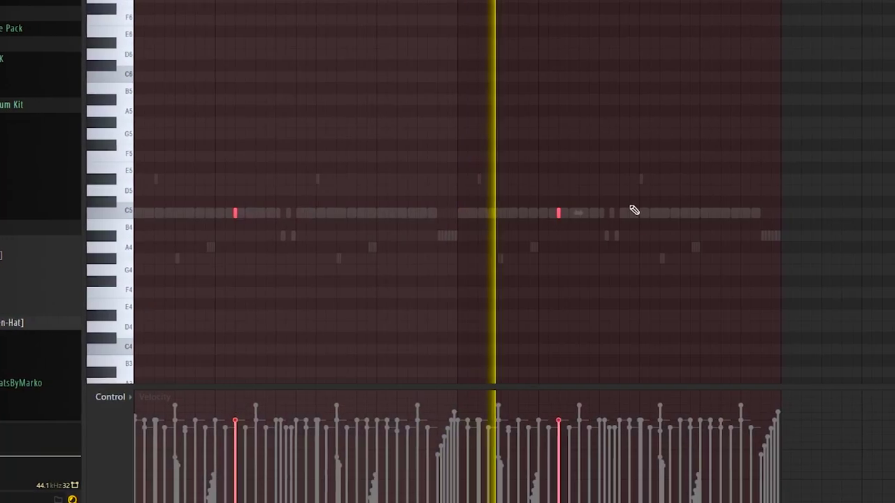
pyautogui.moveTo(595, 196); pyautogui.dragTo(536, 233)
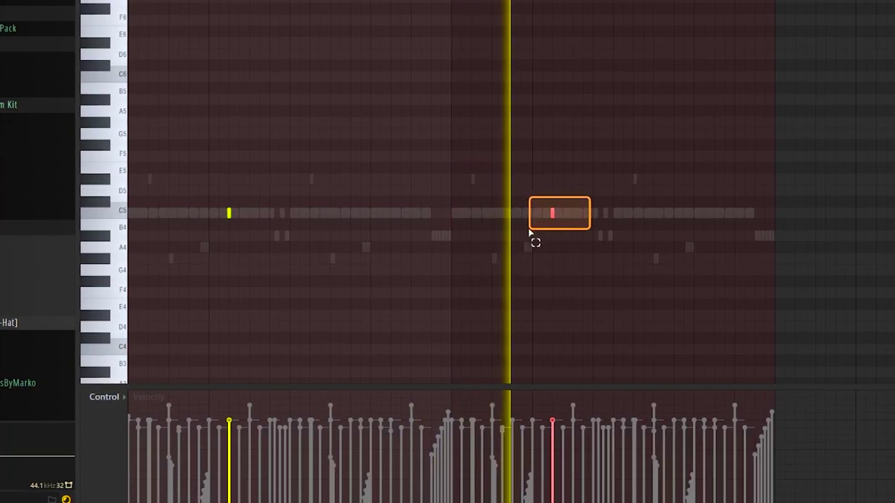
pyautogui.hotkey('ctrl', 'd')
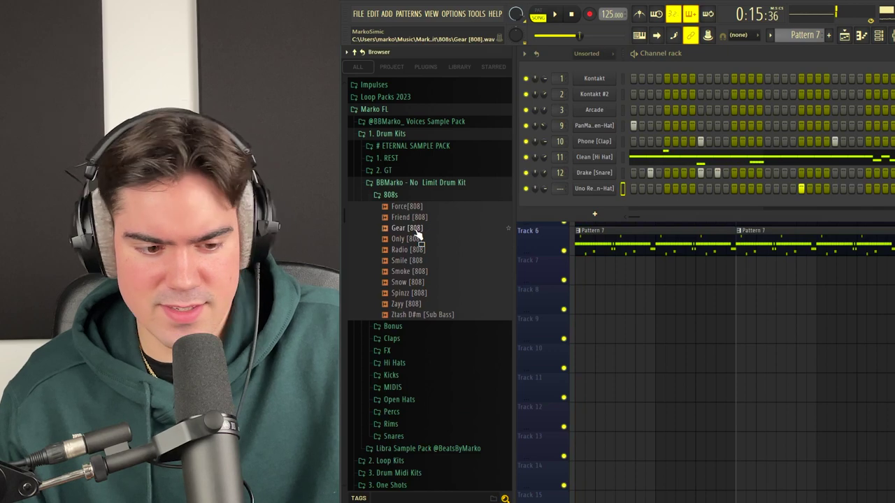
# Step: Load the Gear 808 sample from the No Limit Drum Kit into a new channel of the channel rack
pyautogui.moveTo(418, 235); pyautogui.dragTo(567, 209)
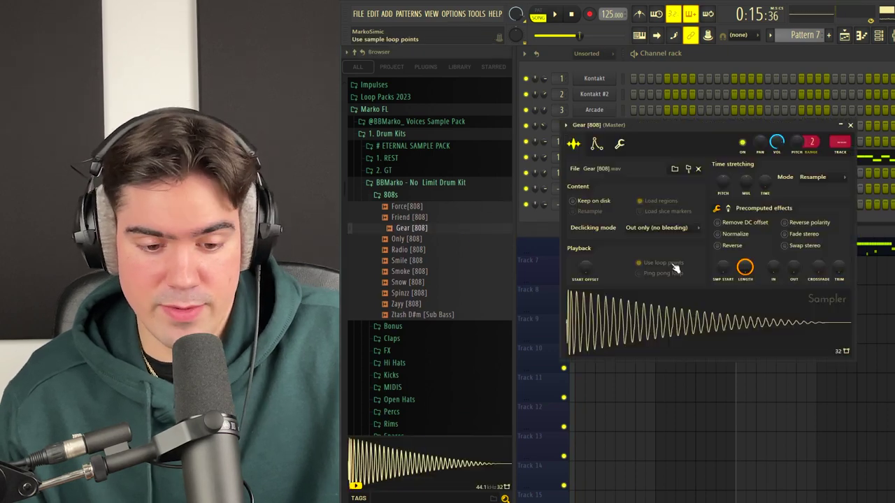
# Step: Shorten the paired F5 notes in the Gear 808's piano roll and repeat the C5–F5 phrase once
pyautogui.click(716, 209)
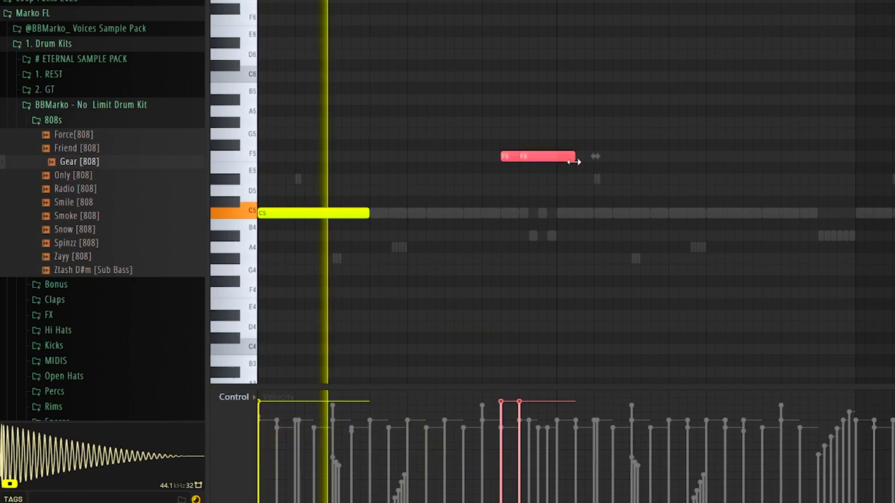
pyautogui.moveTo(578, 155); pyautogui.dragTo(541, 160)
pyautogui.hotkey('ctrl', 'd')
pyautogui.hotkey('ctrl', 'b')
pyautogui.scroll(-2, 600, 218)
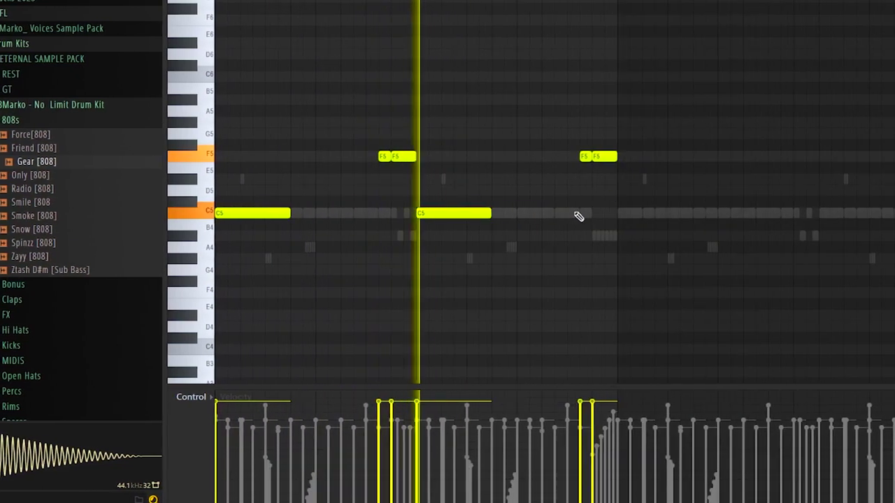
# Step: Raise the last two 808 notes from F5 to G5 and duplicate the whole phrase once
pyautogui.moveTo(610, 155); pyautogui.dragTo(600, 133)
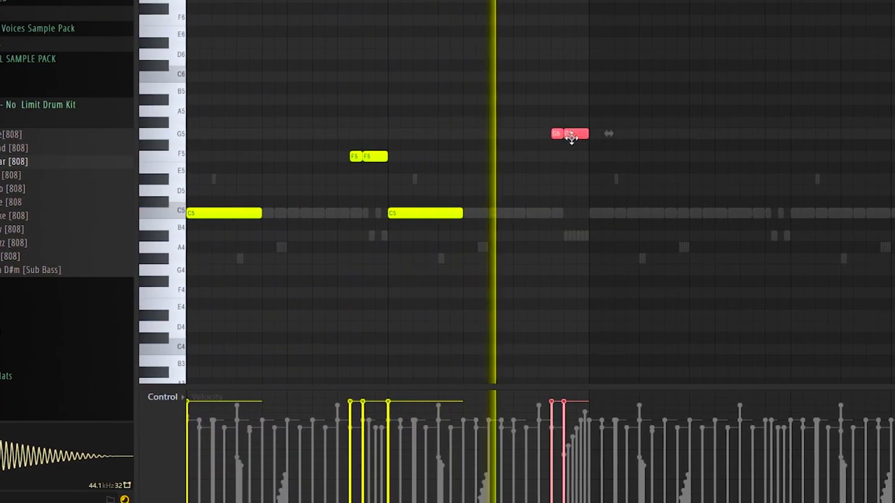
pyautogui.hotkey('ctrl', 'd')
pyautogui.scroll(-1, 534, 227)
pyautogui.hotkey('ctrl', 'b')
pyautogui.scroll(-1, 556, 237)
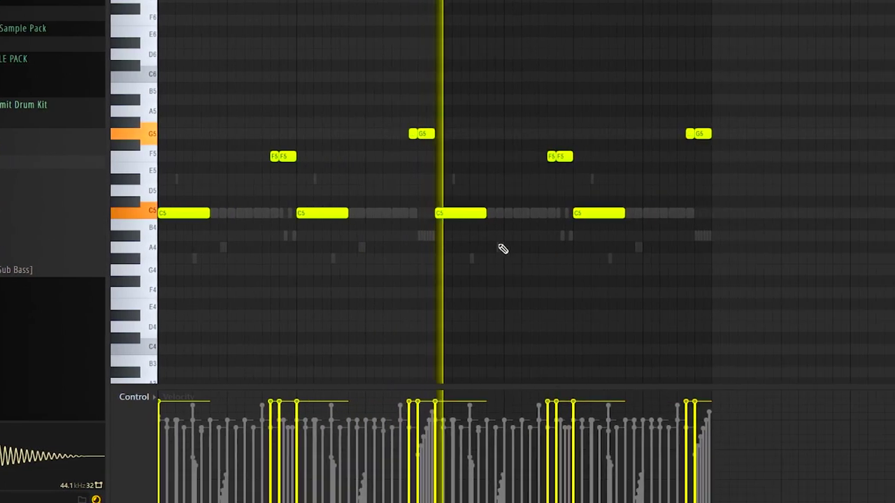
# Step: Rework the end of the 808 line into a consecutive run of four G5 notes with a long final note
pyautogui.scroll(1, 558, 221)
pyautogui.click(739, 132)
pyautogui.click(680, 134)
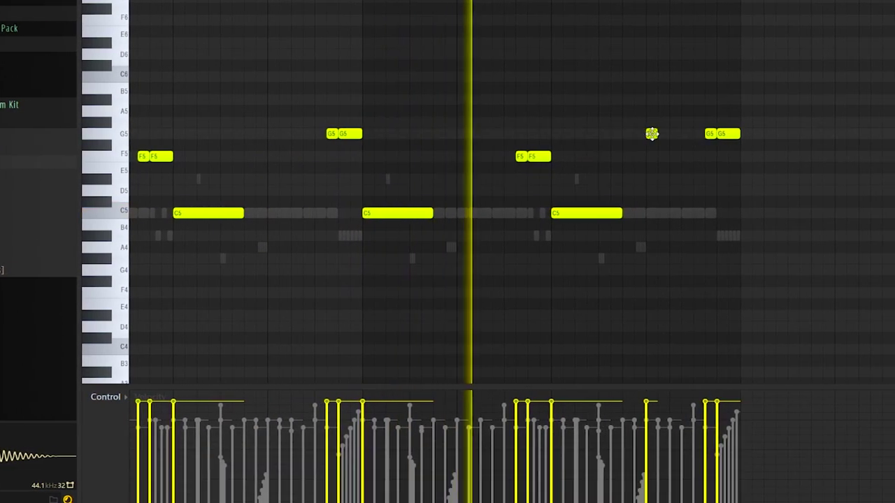
pyautogui.moveTo(656, 133); pyautogui.dragTo(642, 156)
pyautogui.hotkey('ctrl', 'l')
pyautogui.hotkey('ctrl', 'd')
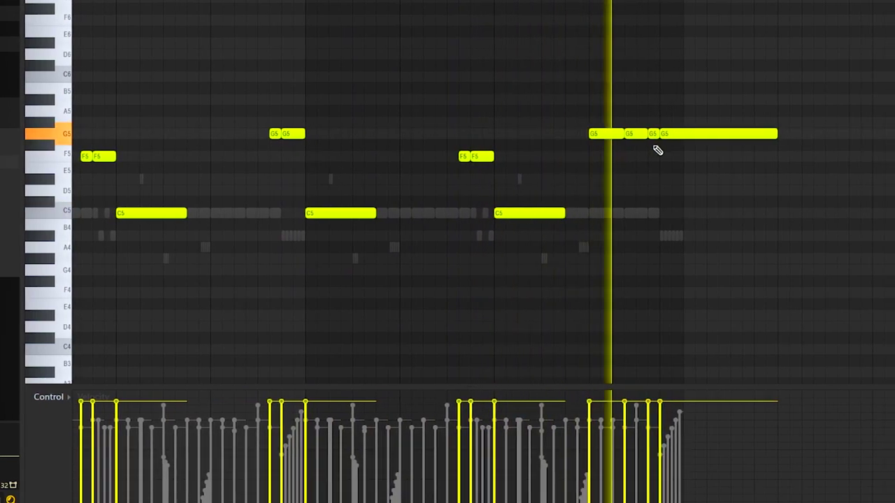
pyautogui.scroll(-1, 657, 151)
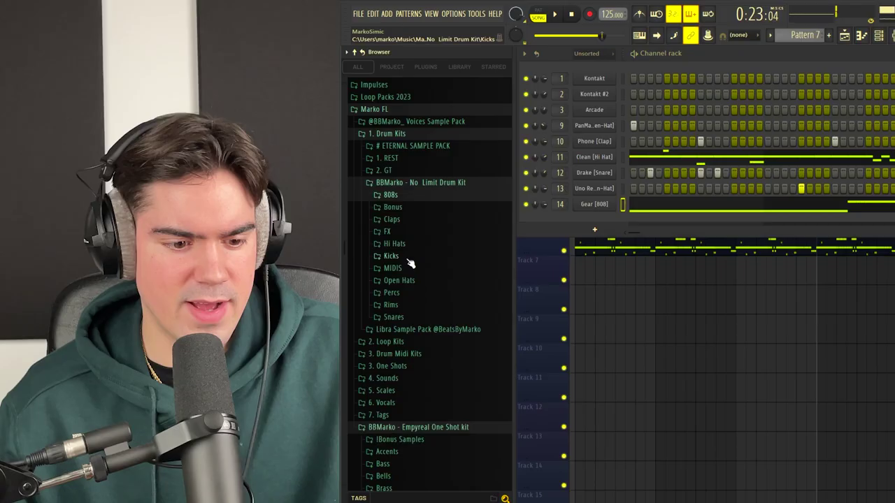
# Step: Audition kick samples from the Kicks folder of the No Limit Drum Kit
pyautogui.click(410, 258)
pyautogui.click(416, 290)
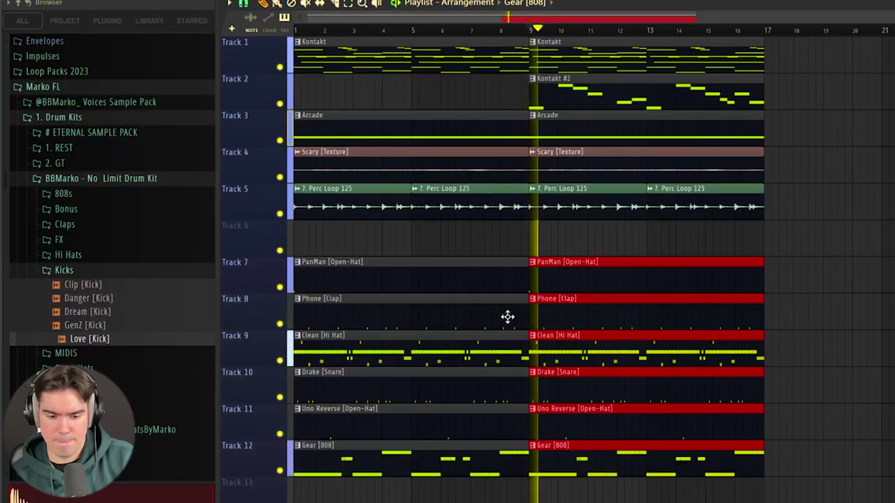
# Step: Copy an eight-bar section of all playlist clips except Kontakt #2 to bar 17
pyautogui.scroll(-1, 504, 245)
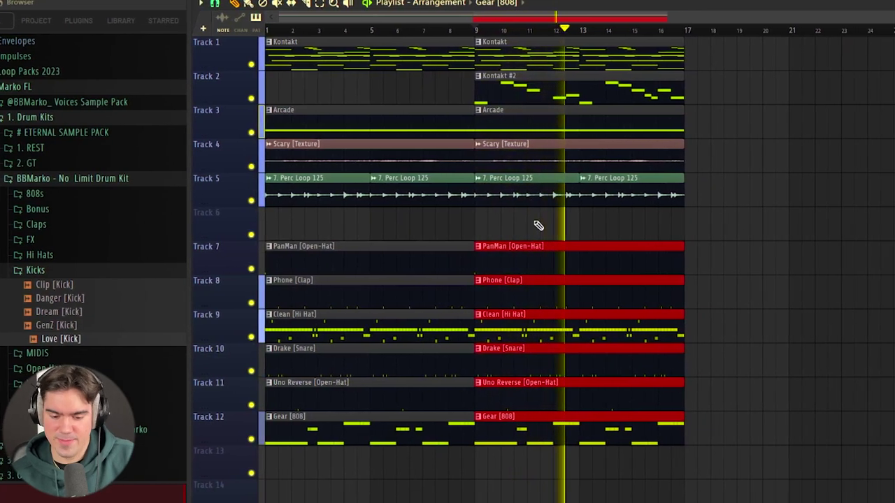
pyautogui.scroll(-1, 463, 327)
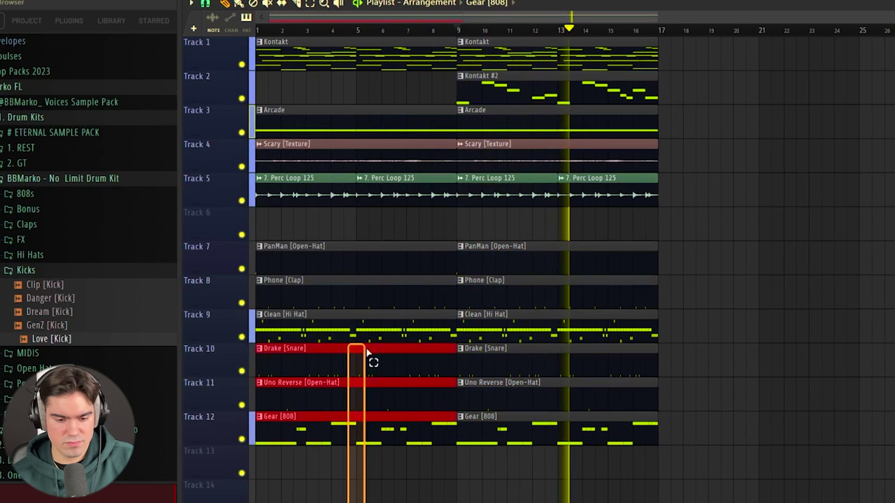
pyautogui.moveTo(611, 59); pyautogui.dragTo(755, 60)
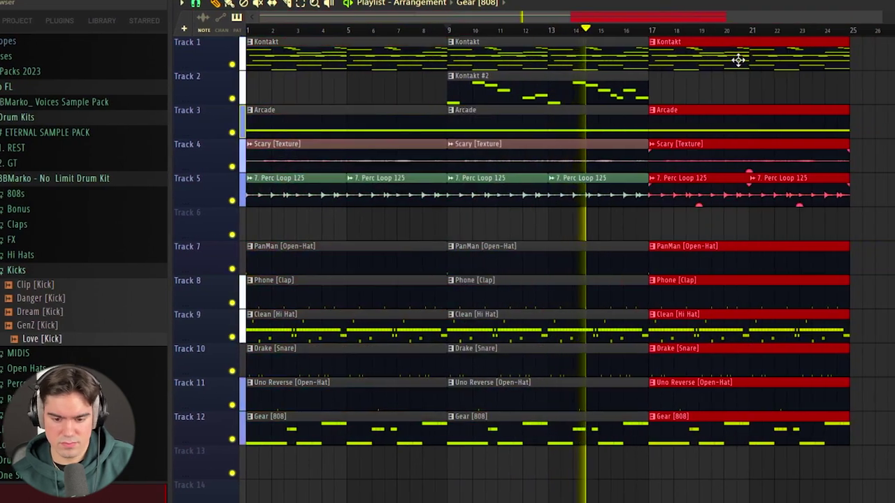
# Step: Delete the clap, hi-hat, snare, Uno Reverse and 808 clips from the section at bar 17, keeping the PanMan open hat
pyautogui.keyDown('ctrl'); pyautogui.click(620, 384); pyautogui.keyUp('ctrl')
pyautogui.scroll(-1, 619, 384)
pyautogui.scroll(2, 553, 458)
pyautogui.moveTo(520, 412); pyautogui.dragTo(544, 444)
pyautogui.keyDown('ctrl'); pyautogui.click(539, 447); pyautogui.keyUp('ctrl')
pyautogui.scroll(-3, 539, 427)
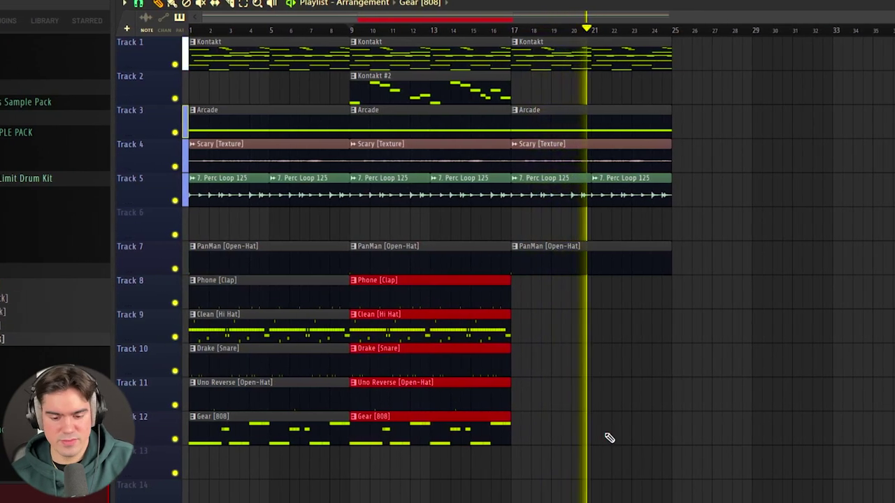
# Step: Duplicate the bar 9 clap, hi-hat, snare, Uno Reverse and 808 clips into the third section, trimmed to start at bar 21
pyautogui.hotkey('ctrl', 'b')
pyautogui.scroll(1, 502, 320)
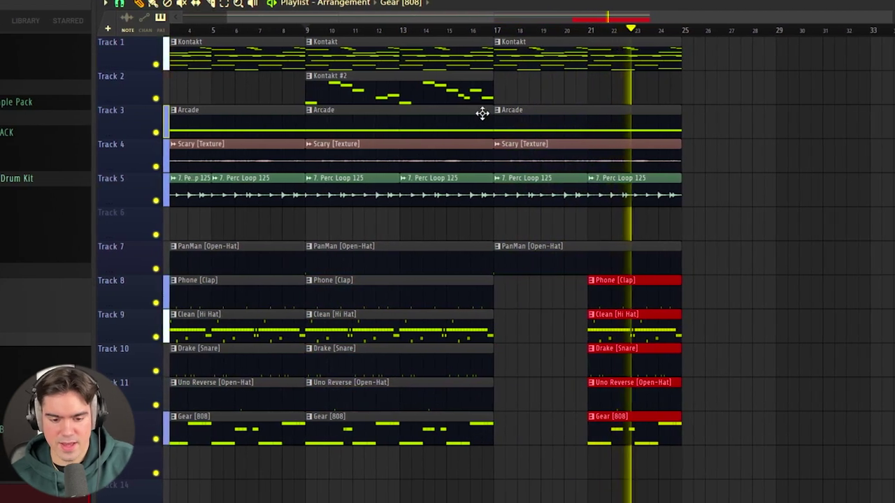
pyautogui.scroll(-1, 492, 96)
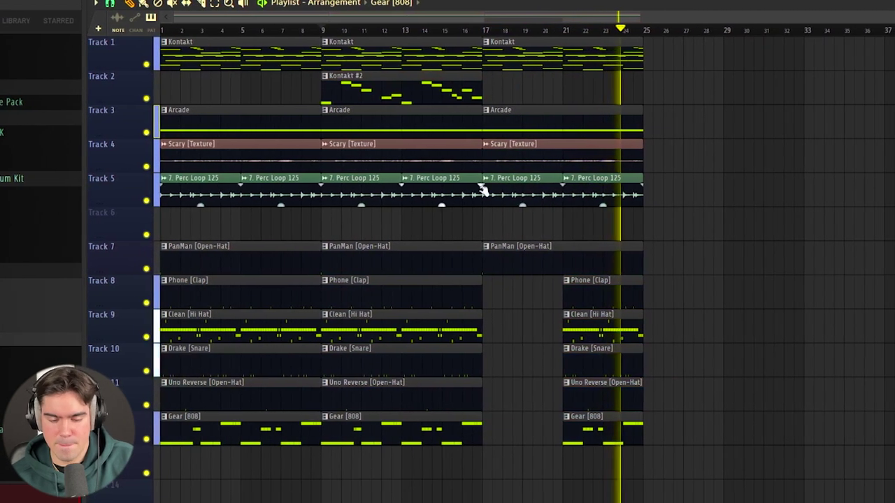
# Step: Move the Kontakt #2 clip to bar 1 and trim the second section's clap, hi-hat, snare, Uno Reverse and 808 clips to start at bar 11
pyautogui.scroll(-1, 332, 301)
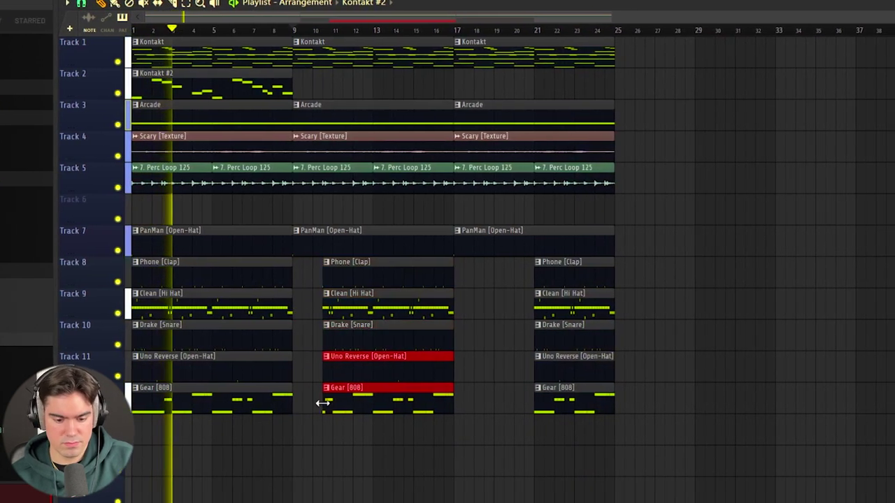
pyautogui.scroll(2, 336, 279)
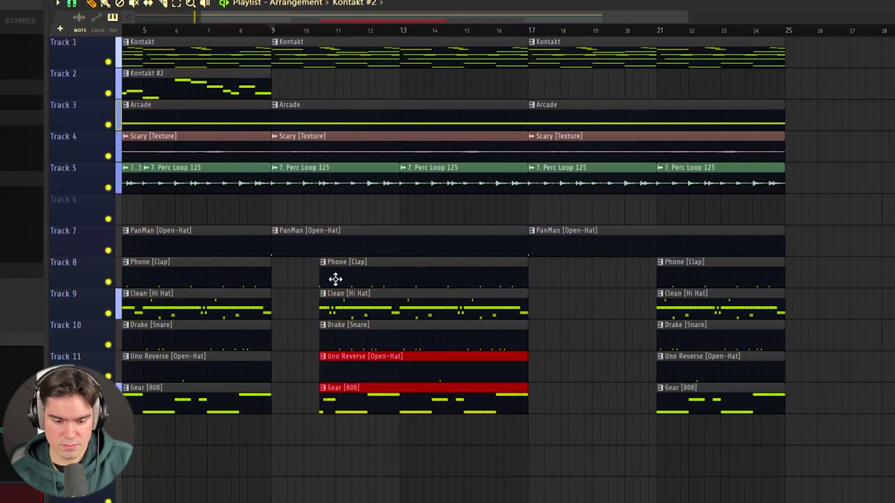
pyautogui.scroll(-2, 314, 366)
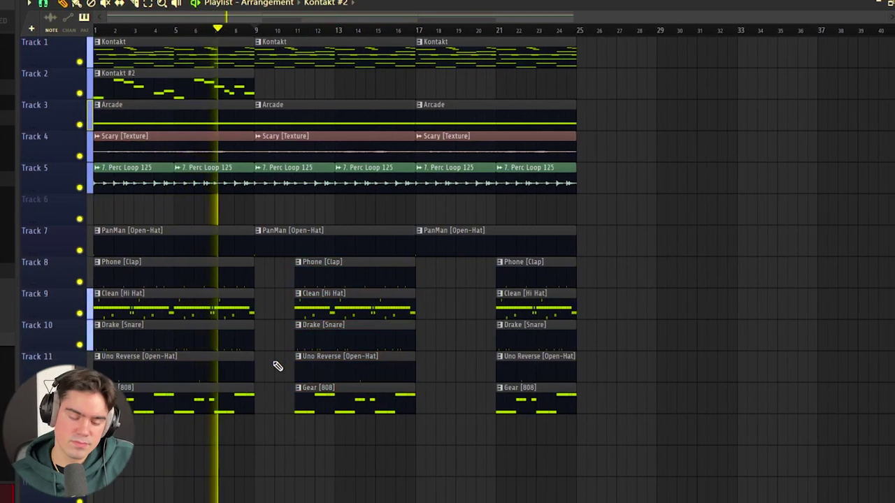
pyautogui.scroll(1, 238, 231)
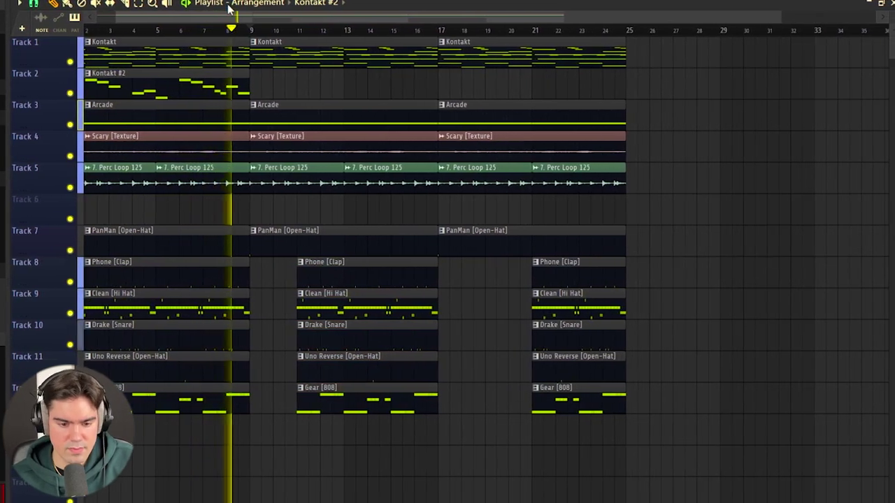
pyautogui.moveTo(230, 19); pyautogui.dragTo(210, 18)
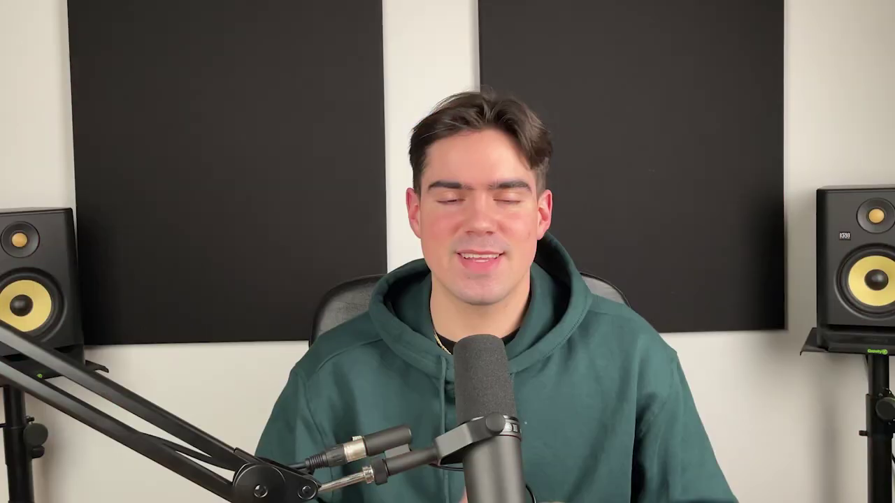